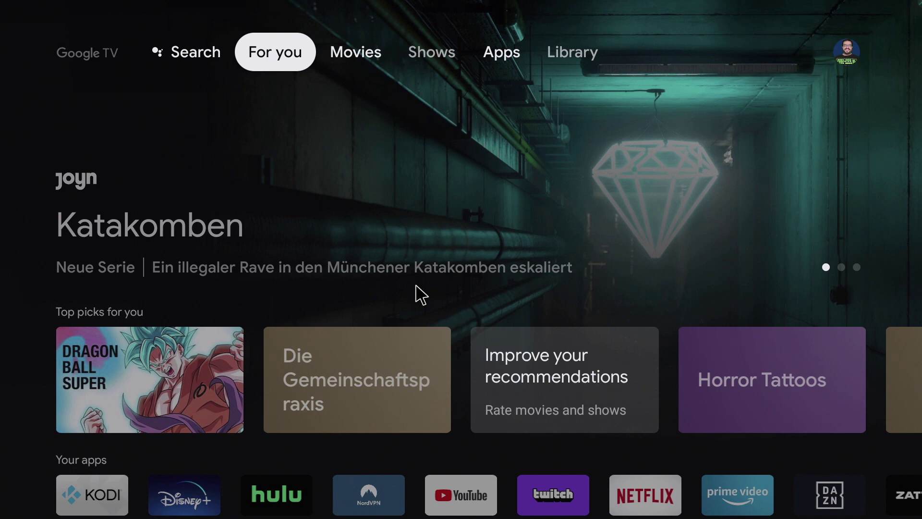
Search Google TV for "justice league"
{"action": "key", "text": "Left"}
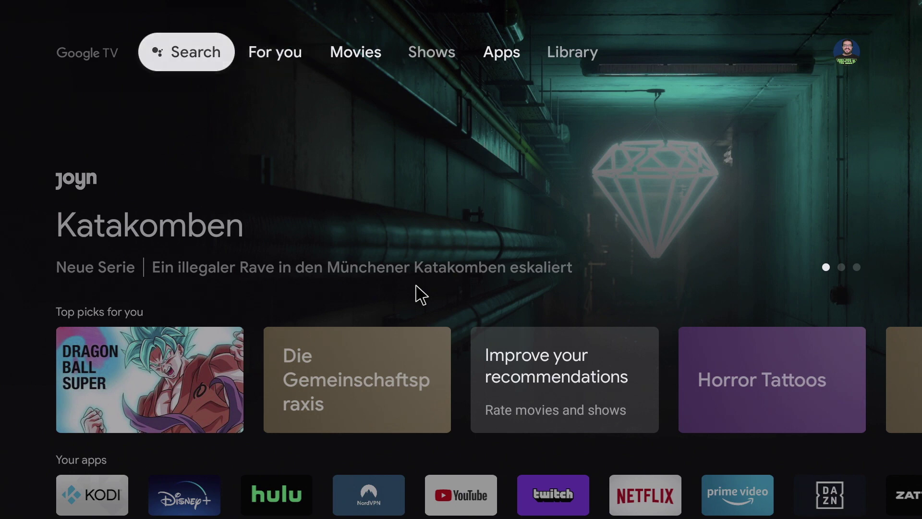
{"action": "key", "text": "Return"}
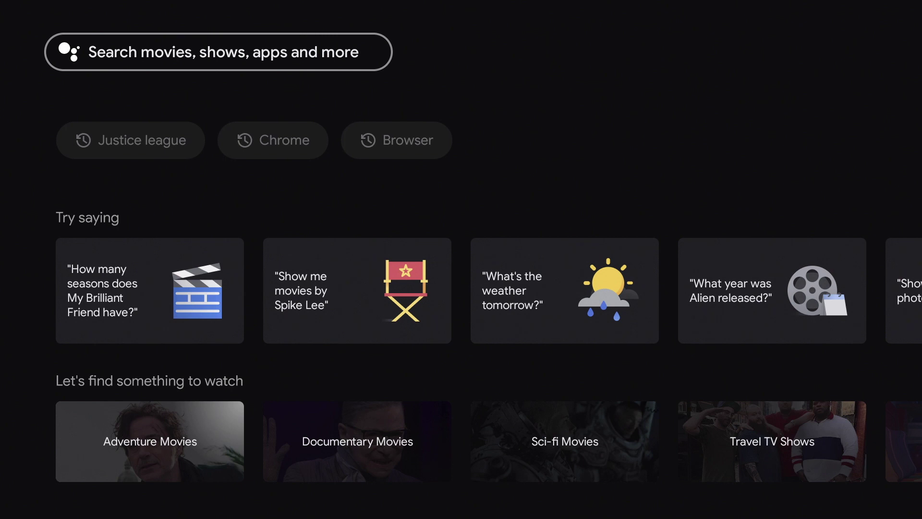
{"action": "type", "text": "justice lea"}
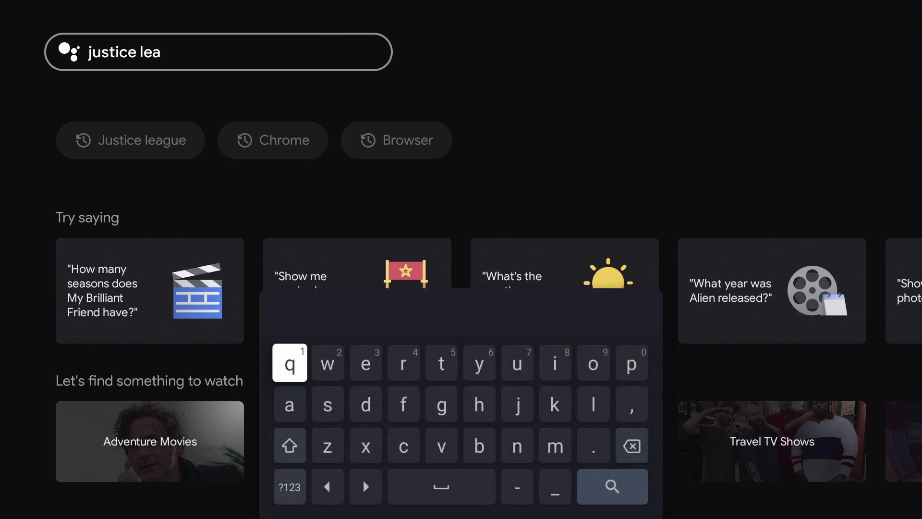
{"action": "type", "text": "gue"}
{"action": "key", "text": "Return"}
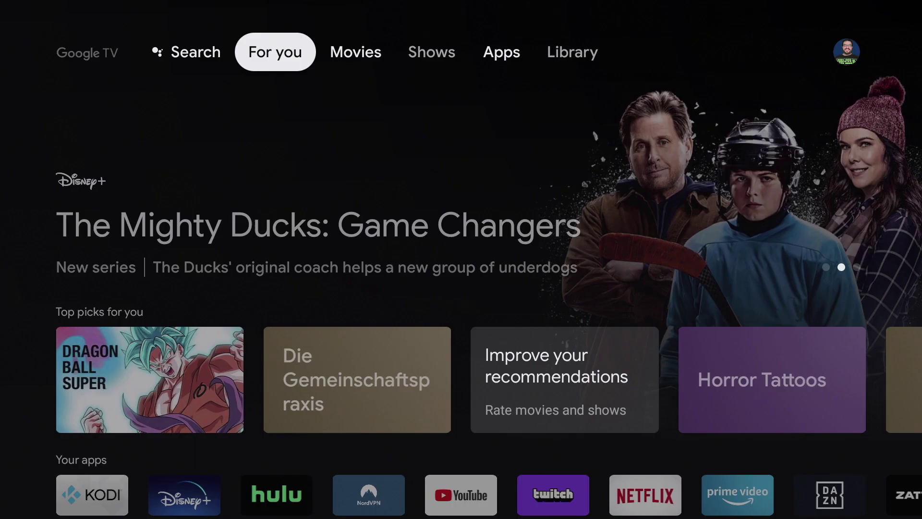
Launch Chrome from the installed apps list in the system settings and accept its terms with usage statistics turned off
{"action": "key", "text": "Right"}
{"action": "key", "text": "Right"}
{"action": "key", "text": "Right"}
{"action": "key", "text": "Right"}
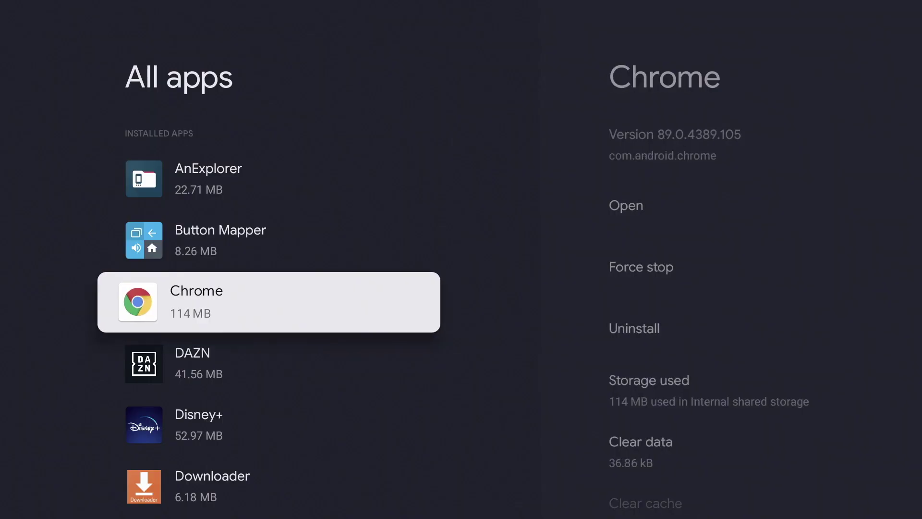
{"action": "key", "text": "Right"}
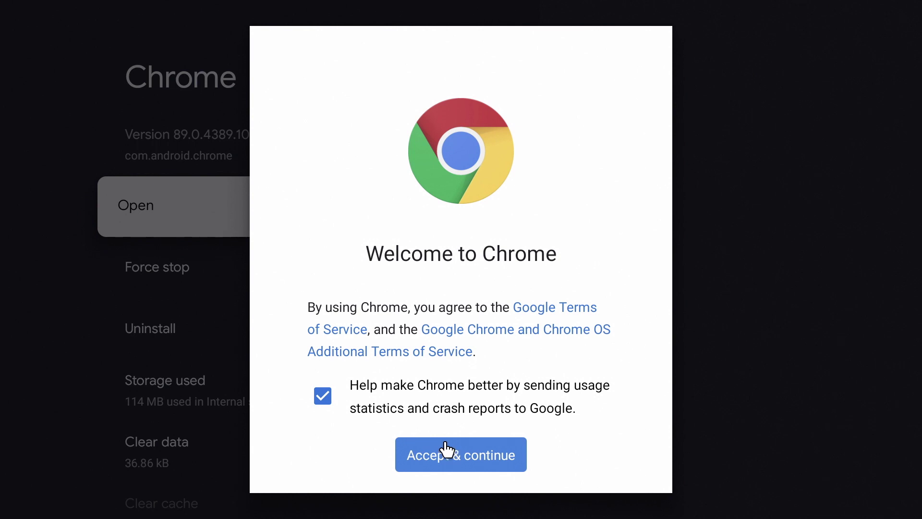
{"action": "left_click", "coordinate": [324, 397]}
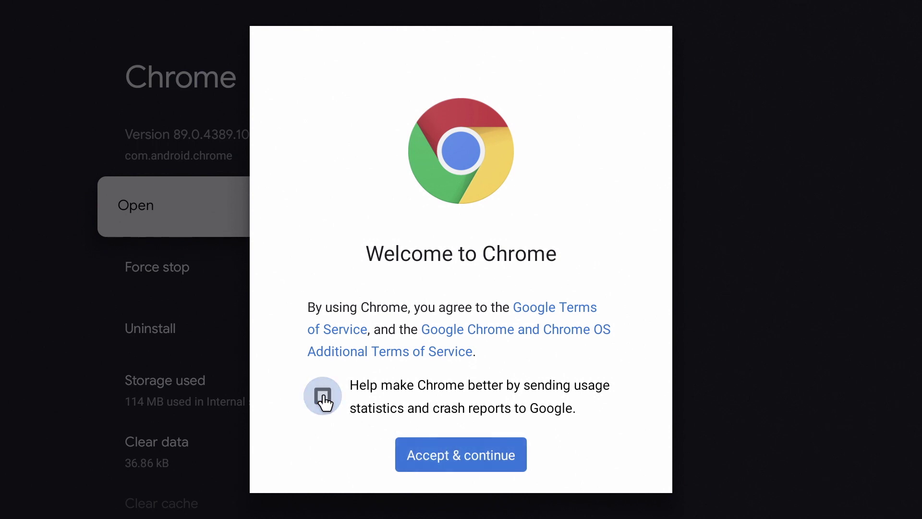
{"action": "left_click", "coordinate": [431, 452]}
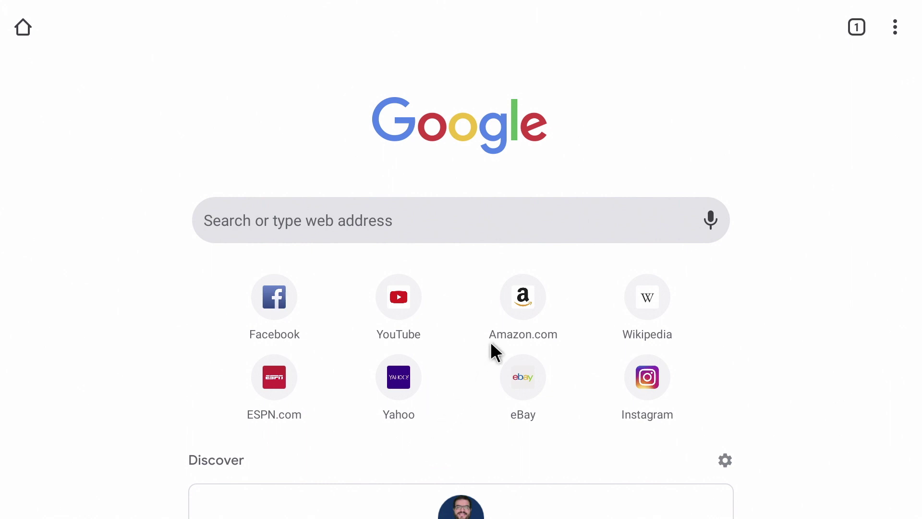
Open Today's Deals on Amazon.com and switch the page to the desktop site
{"action": "left_click", "coordinate": [525, 298]}
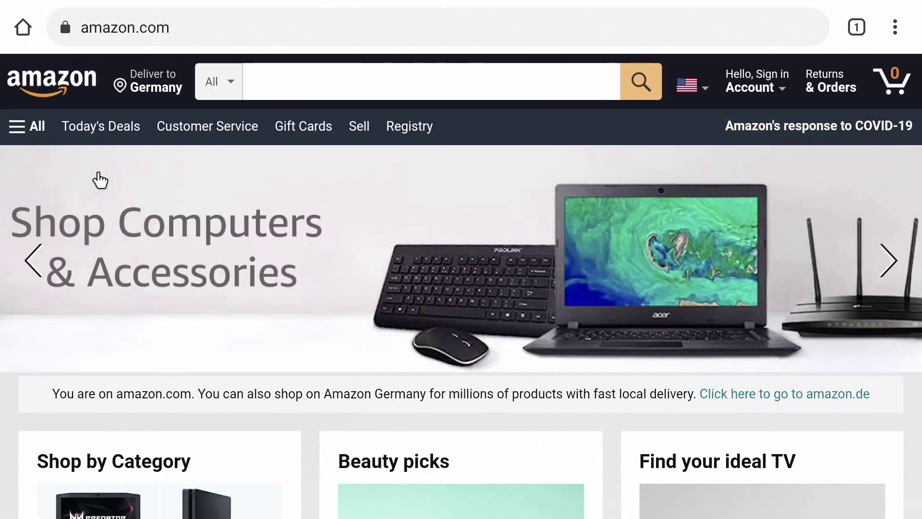
{"action": "left_click", "coordinate": [103, 138]}
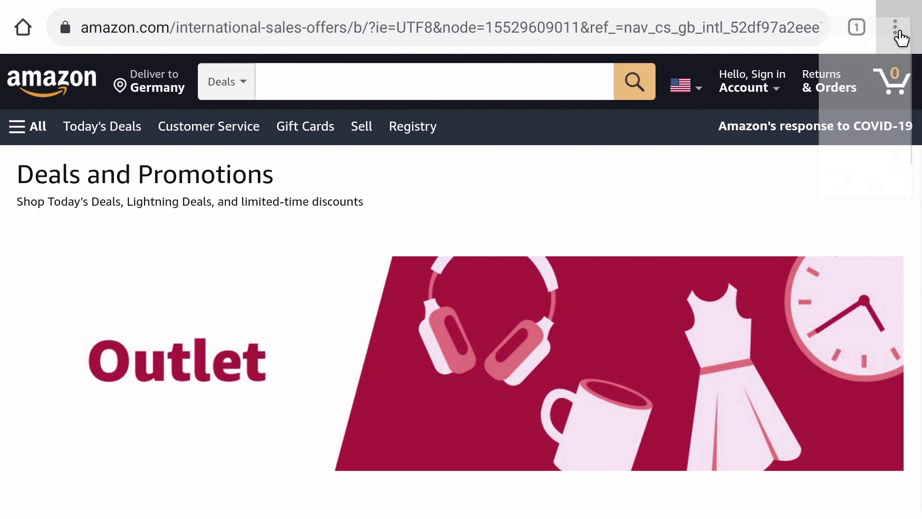
{"action": "left_click", "coordinate": [896, 30]}
{"action": "scroll", "coordinate": [891, 415], "scroll_direction": "down", "scroll_amount": 2}
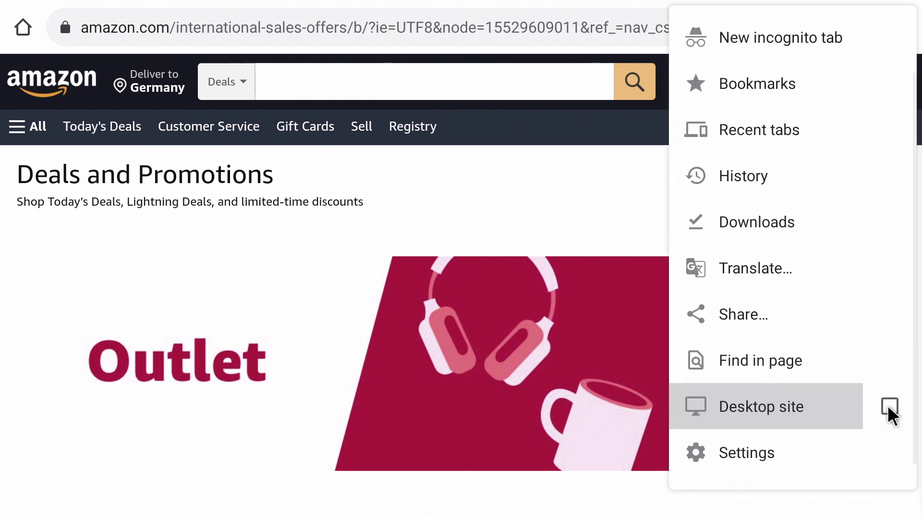
{"action": "left_click", "coordinate": [889, 407]}
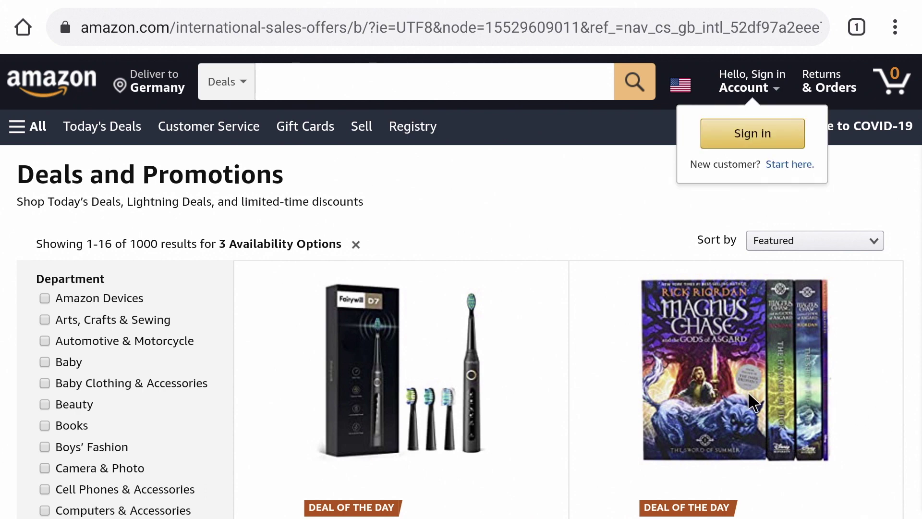
Open the LISEN cell phone stand from the deals list and look through its product page
{"action": "scroll", "coordinate": [752, 401], "scroll_direction": "down", "scroll_amount": 10}
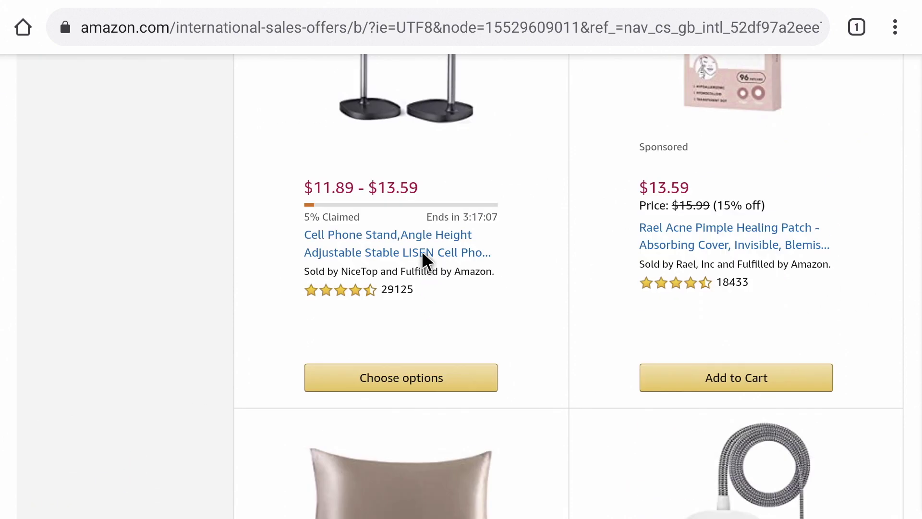
{"action": "left_click", "coordinate": [424, 255]}
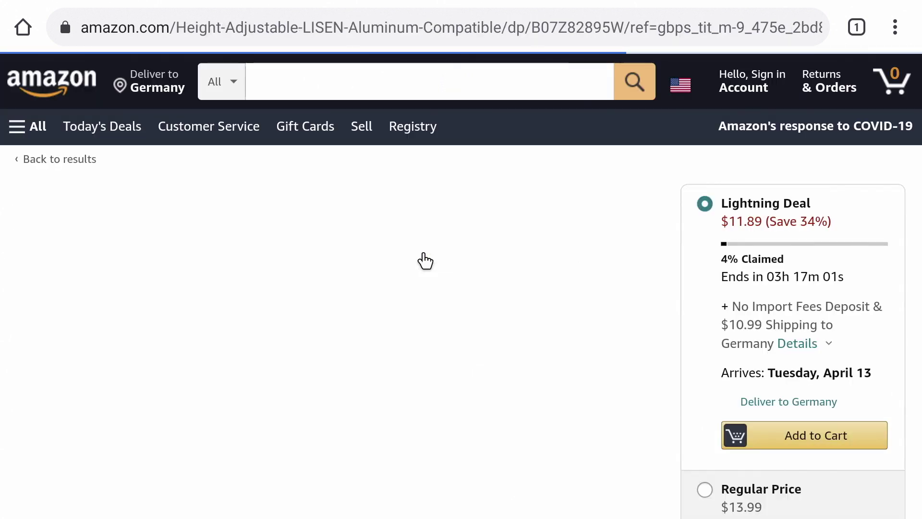
{"action": "scroll", "coordinate": [422, 258], "scroll_direction": "down", "scroll_amount": 10}
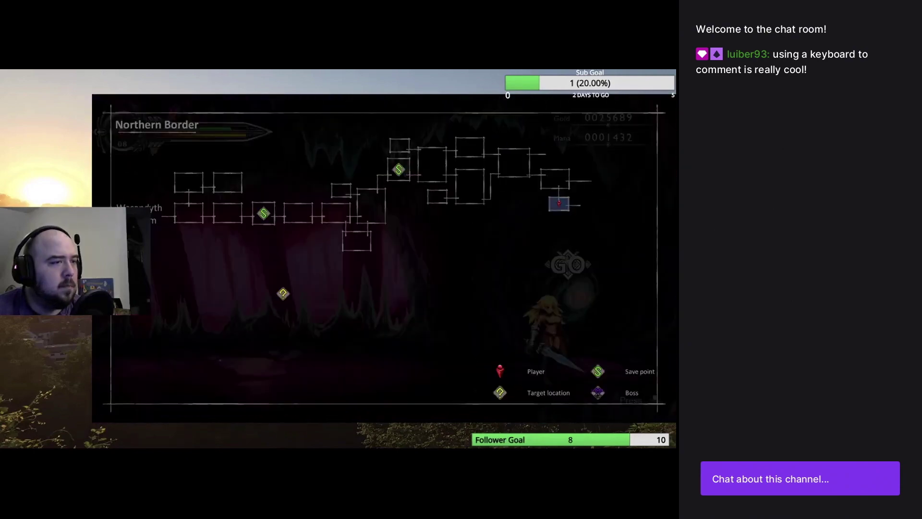
In the Twitch stream's chat, write the message "this is like the 100th take."
{"action": "key", "text": "Return"}
{"action": "key", "text": "Down"}
{"action": "key", "text": "Return"}
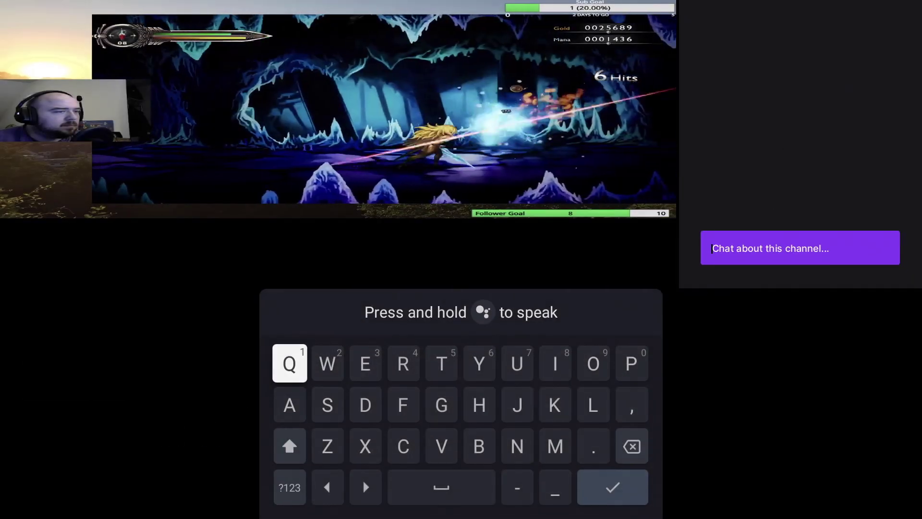
{"action": "type", "text": "this is ike"}
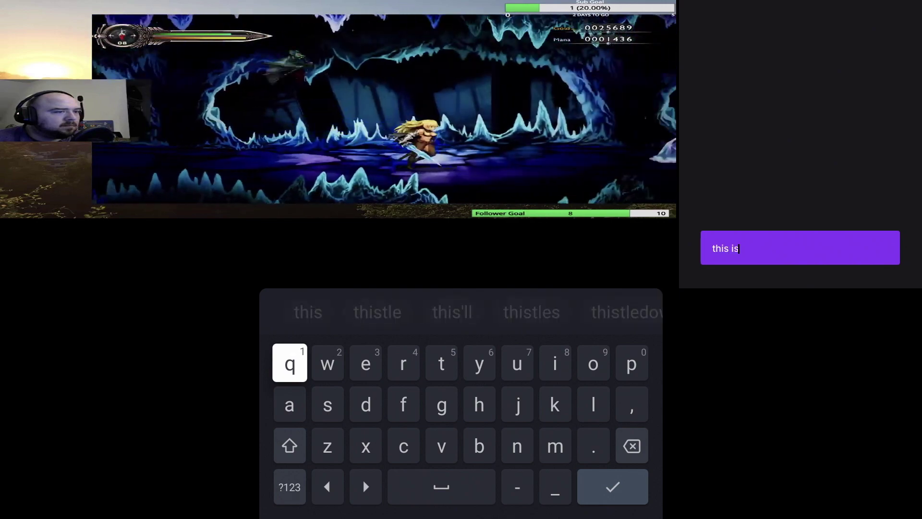
{"action": "key", "text": "BackSpace"}
{"action": "key", "text": "BackSpace"}
{"action": "key", "text": "BackSpace"}
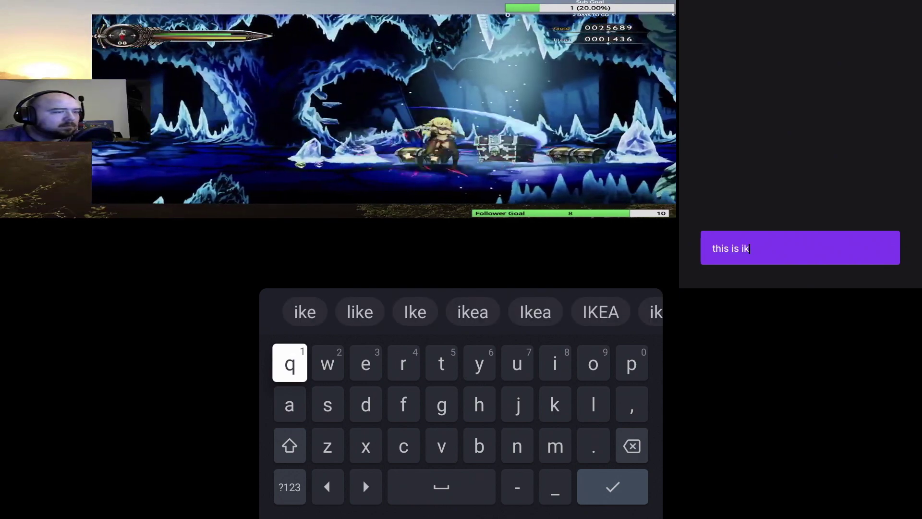
{"action": "type", "text": "like the "}
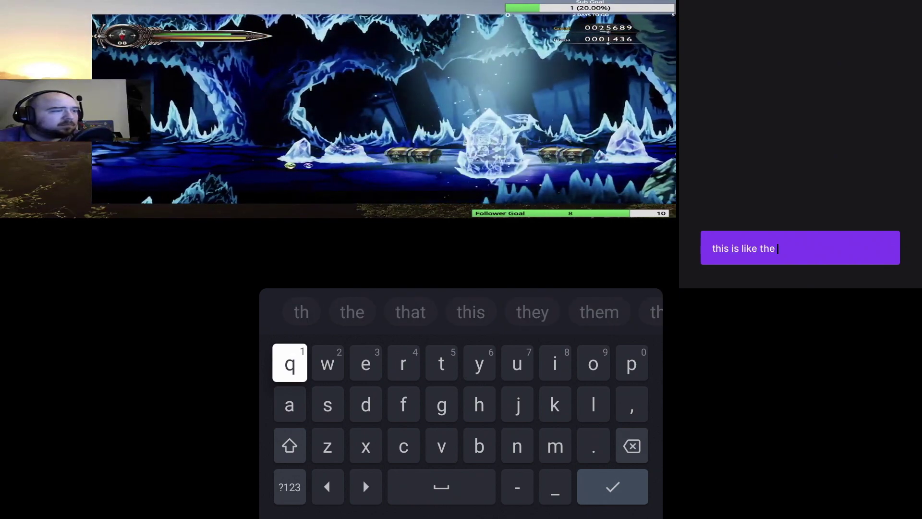
{"action": "type", "text": "100th "}
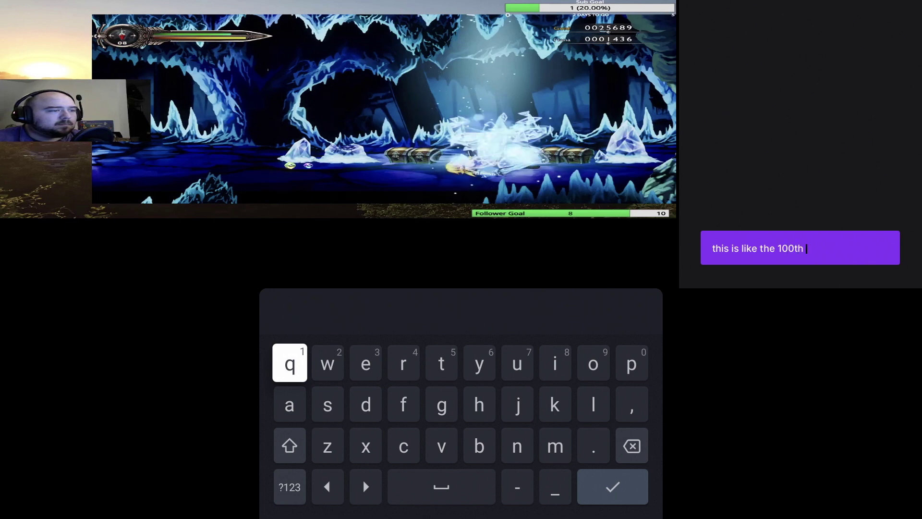
{"action": "type", "text": "take."}
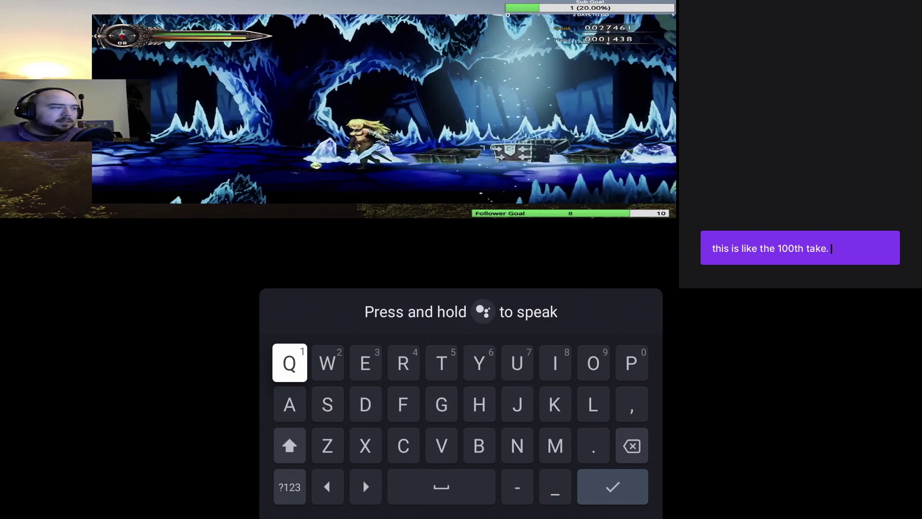
Confirm the written chat message and send it to the Twitch channel
{"action": "key", "text": "Down"}
{"action": "key", "text": "Down"}
{"action": "key", "text": "Down"}
{"action": "key", "text": "Right"}
{"action": "key", "text": "Right"}
{"action": "key", "text": "Right"}
{"action": "key", "text": "Right"}
{"action": "key", "text": "Right"}
{"action": "key", "text": "Right"}
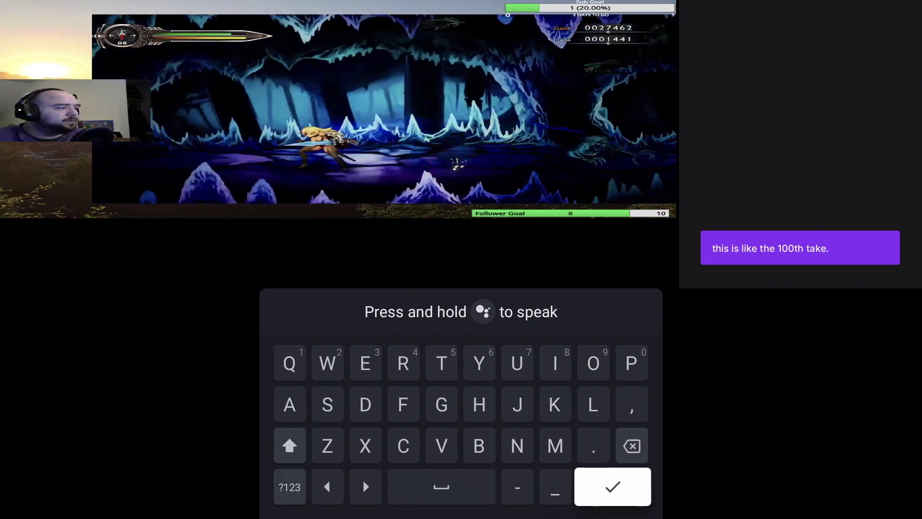
{"action": "key", "text": "Return"}
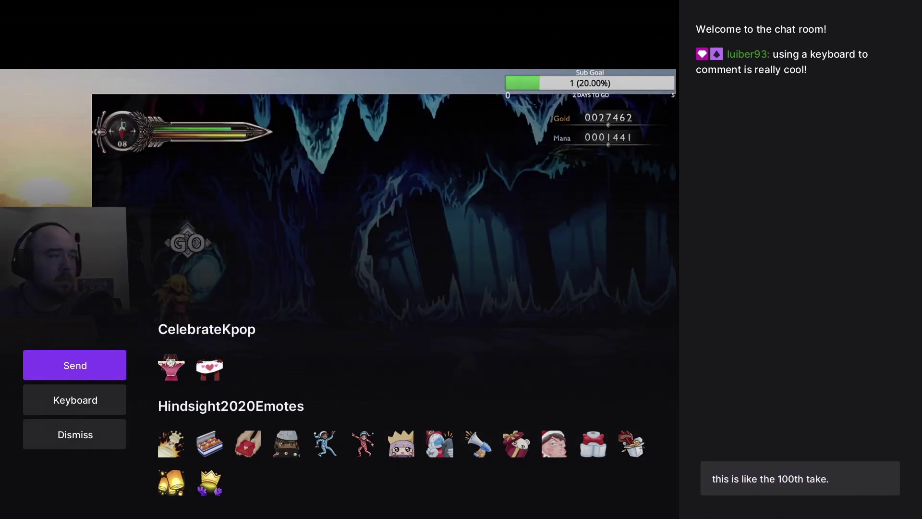
{"action": "key", "text": "Return"}
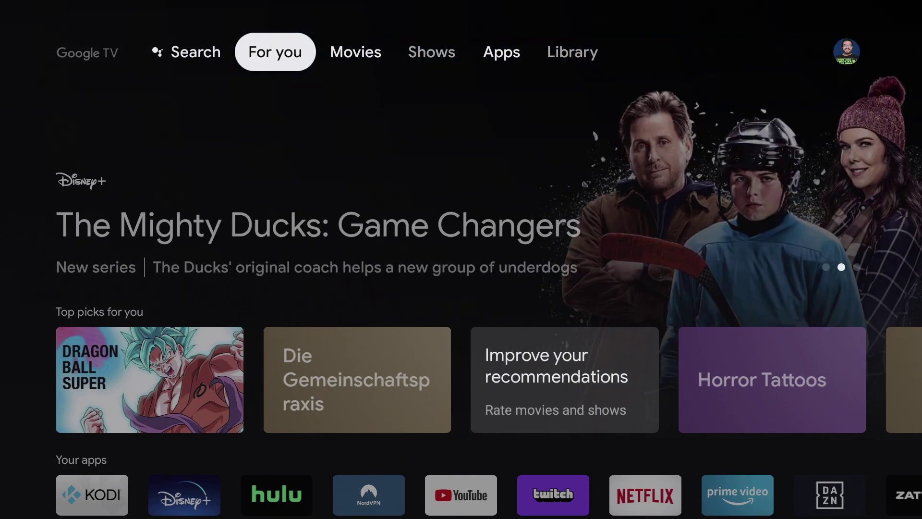
Launch Kodi from the Google TV home screen and open its file manager
{"action": "key", "text": "Down"}
{"action": "key", "text": "Down"}
{"action": "key", "text": "Down"}
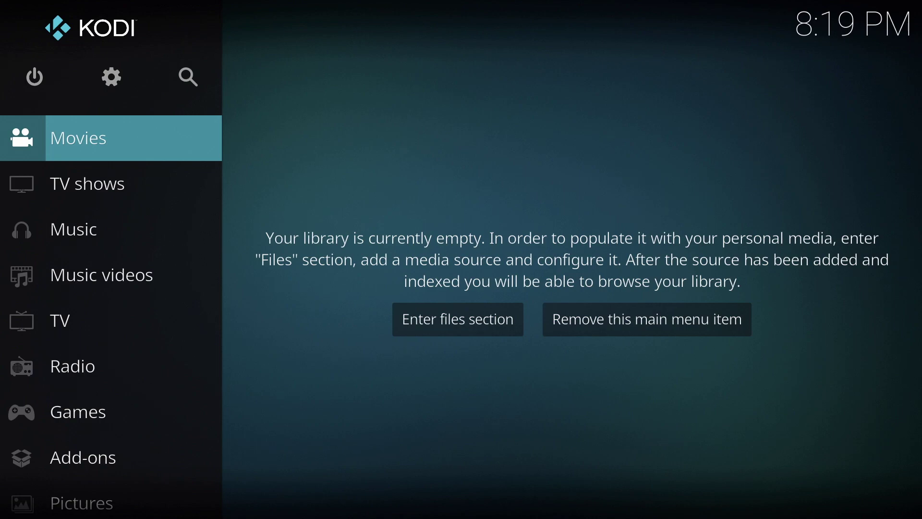
{"action": "key", "text": "Up"}
{"action": "key", "text": "Right"}
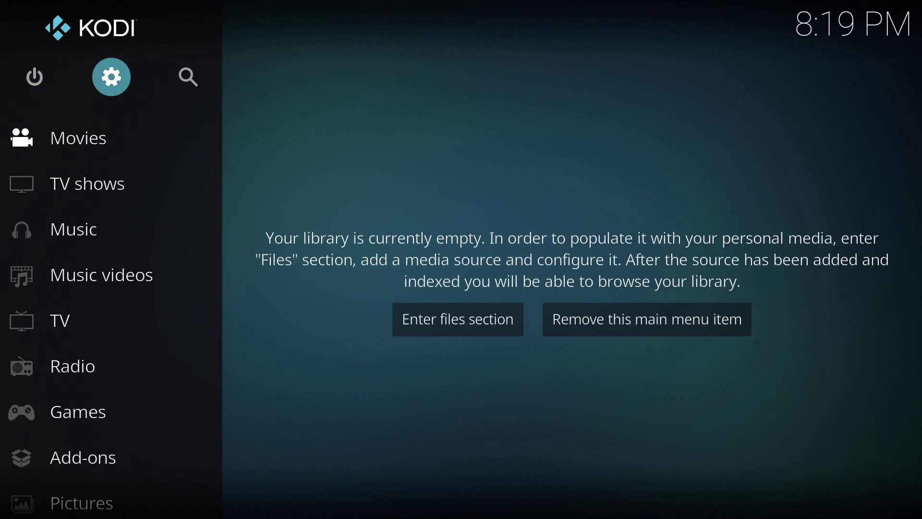
{"action": "key", "text": "Return"}
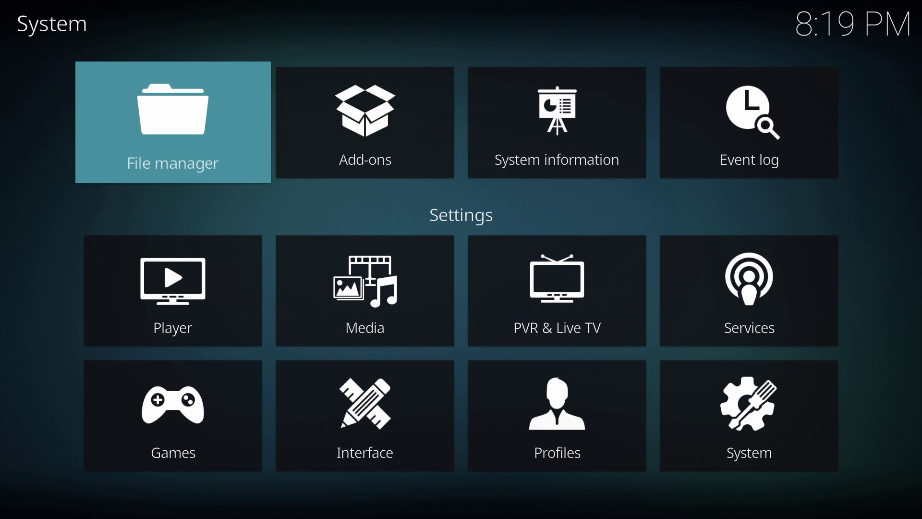
{"action": "key", "text": "Return"}
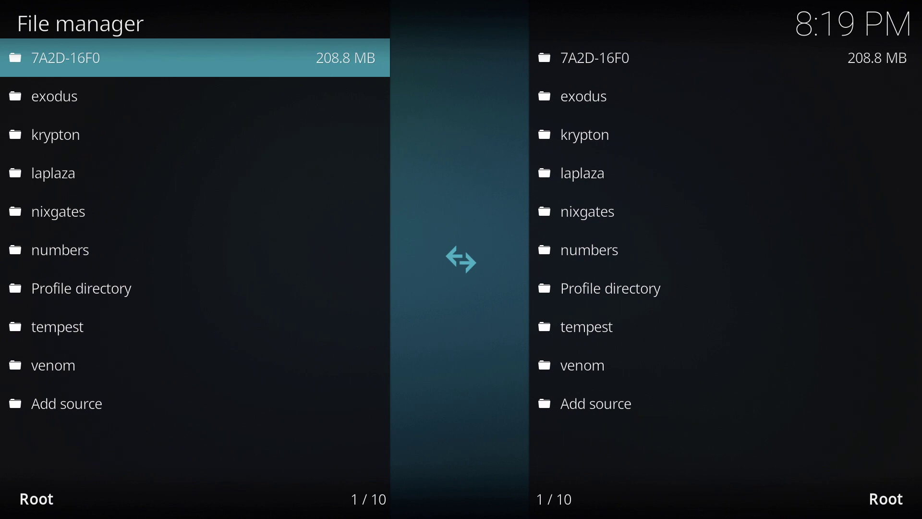
Open the 7A2D-16F0 storage and play the file "Metal Clip Stand for Blink Cameras - 4K.mov"
{"action": "key", "text": "Return"}
{"action": "key", "text": "Down"}
{"action": "key", "text": "Down"}
{"action": "key", "text": "Down"}
{"action": "key", "text": "Down"}
{"action": "key", "text": "Down"}
{"action": "key", "text": "Down"}
{"action": "key", "text": "Down"}
{"action": "key", "text": "Down"}
{"action": "key", "text": "Down"}
{"action": "key", "text": "Down"}
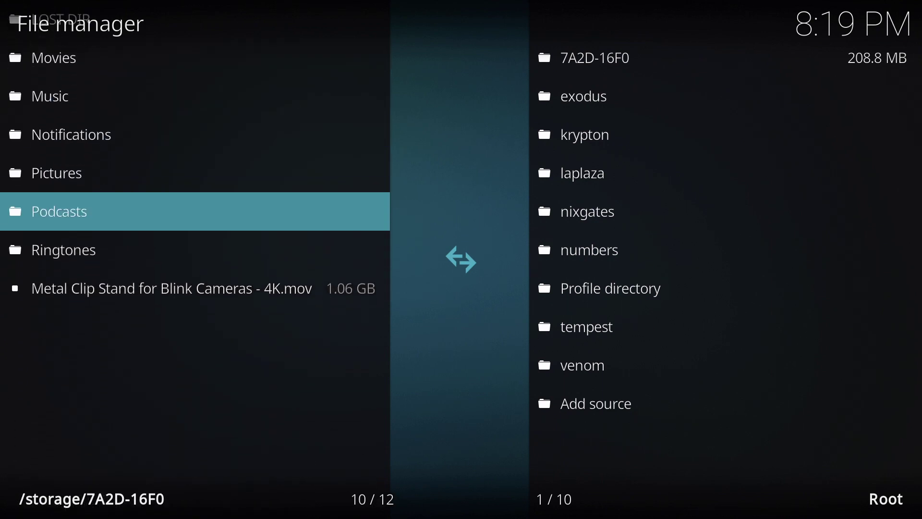
{"action": "key", "text": "Down"}
{"action": "key", "text": "Down"}
{"action": "key", "text": "Return"}
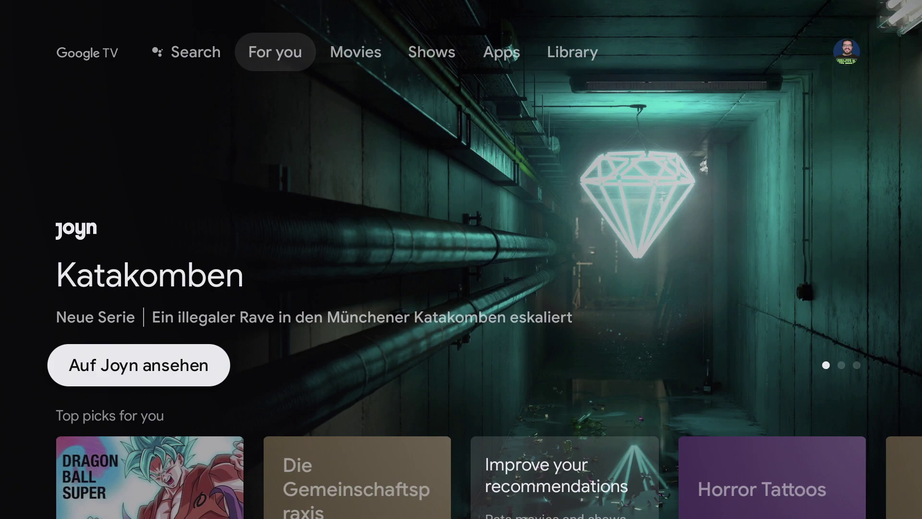
Turn off Wi-Fi in Google TV's Network & Internet settings and leave the settings
{"action": "key", "text": "Right"}
{"action": "key", "text": "Right"}
{"action": "key", "text": "Up"}
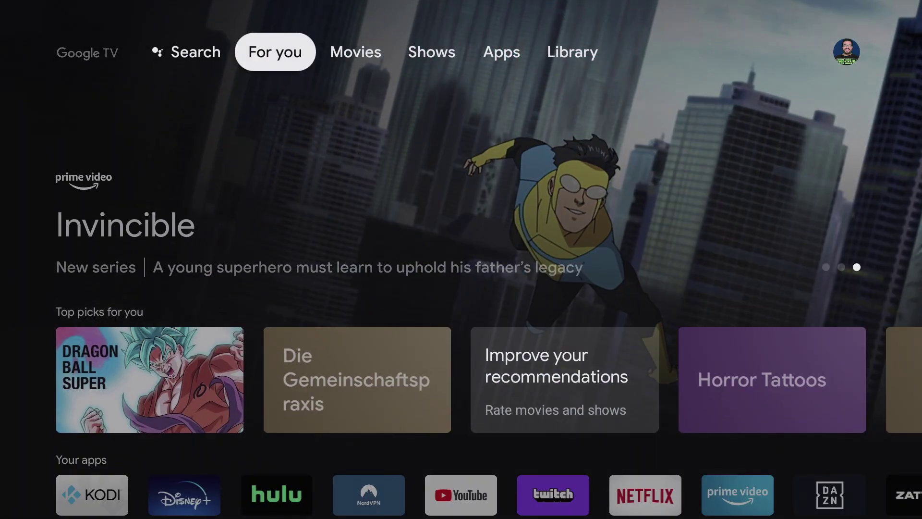
{"action": "key", "text": "Right"}
{"action": "key", "text": "Right"}
{"action": "key", "text": "Right"}
{"action": "key", "text": "Right"}
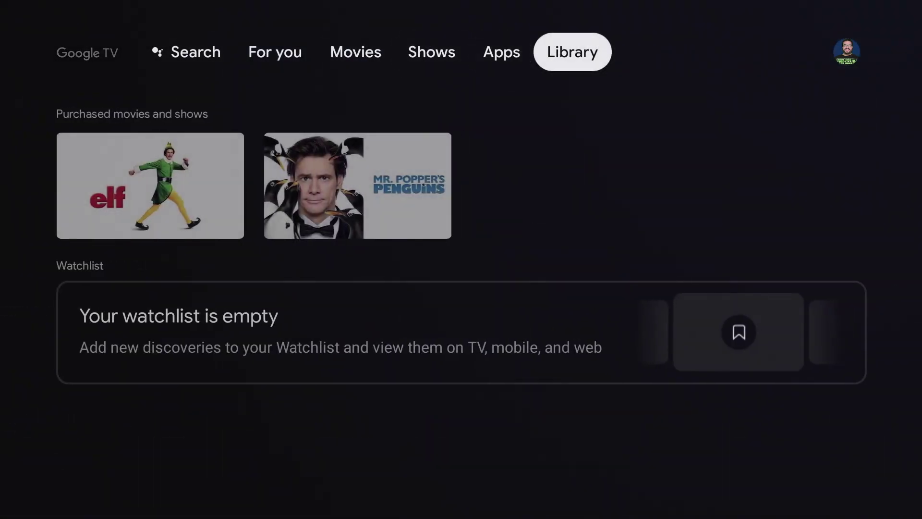
{"action": "key", "text": "Right"}
{"action": "key", "text": "Return"}
{"action": "key", "text": "Down"}
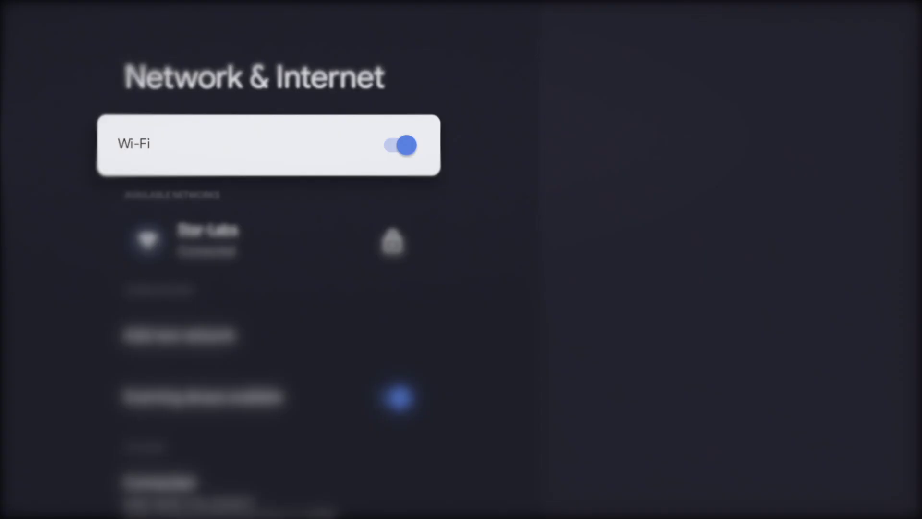
{"action": "key", "text": "Return"}
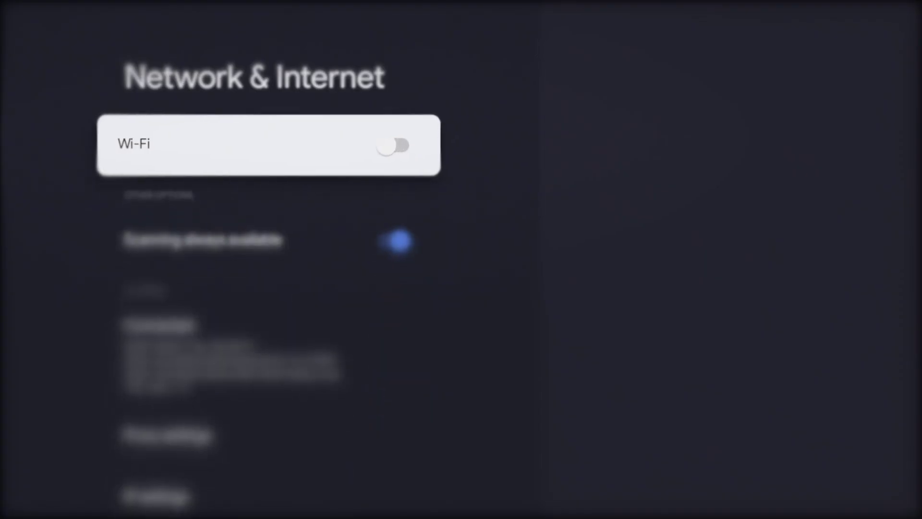
{"action": "key", "text": "Escape"}
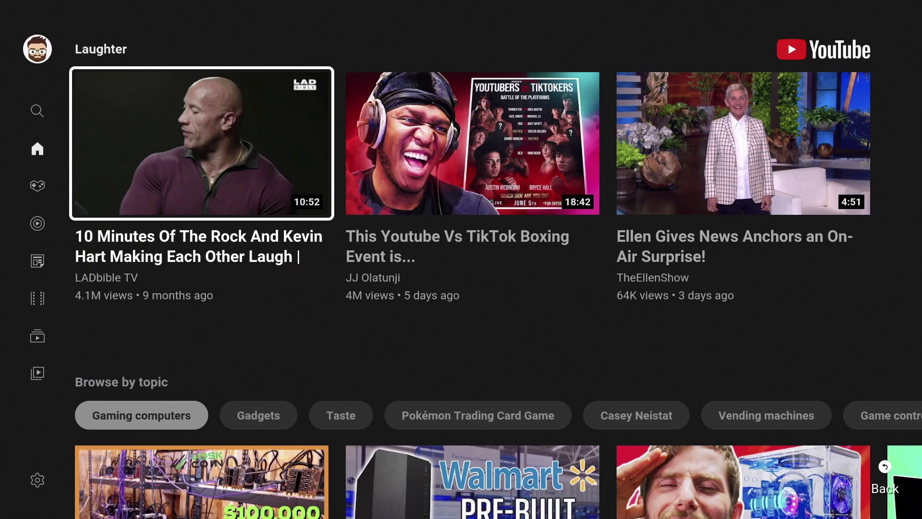
Browse the YouTube home feed through the Recently uploaded and Machines rows, and leave the app
{"action": "key", "text": "Down"}
{"action": "key", "text": "Down"}
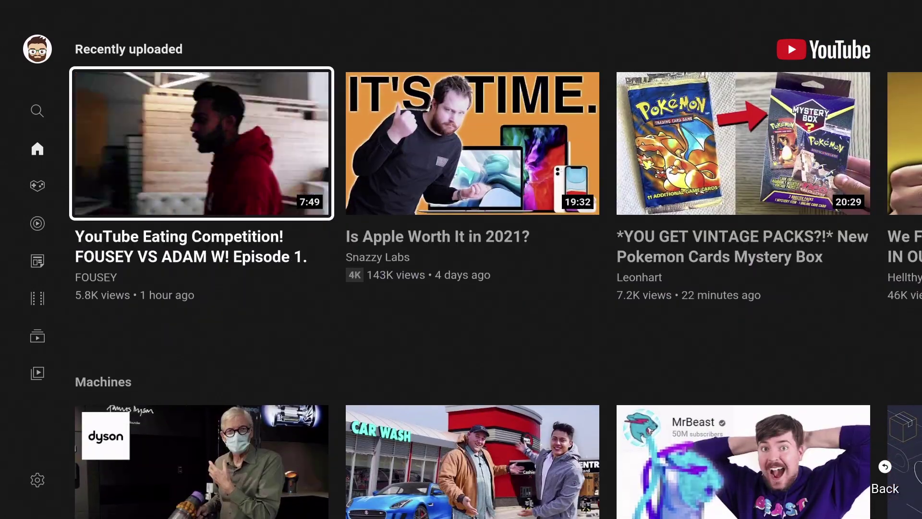
{"action": "key", "text": "Down"}
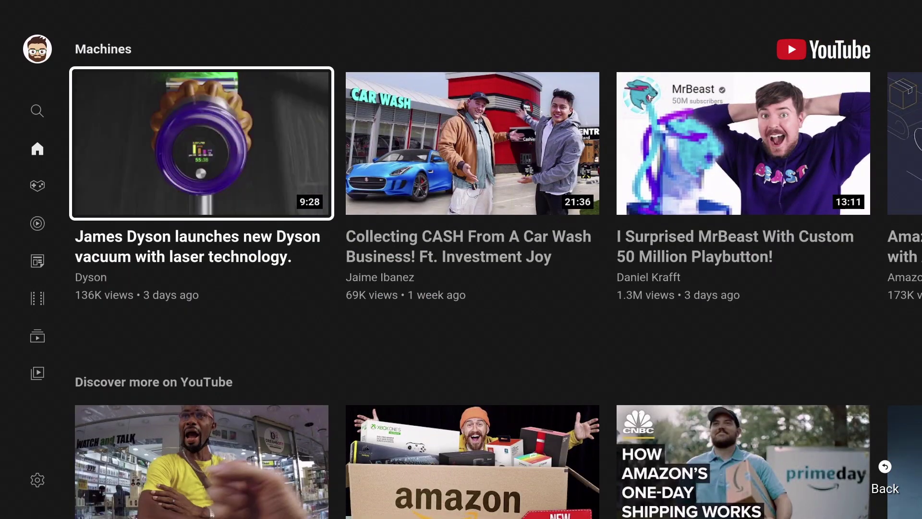
{"action": "key", "text": "Escape"}
Open Speedtest from its entry in the list of all apps and start a connection speed test
{"action": "key", "text": "Down"}
{"action": "key", "text": "Down"}
{"action": "key", "text": "Down"}
{"action": "key", "text": "Down"}
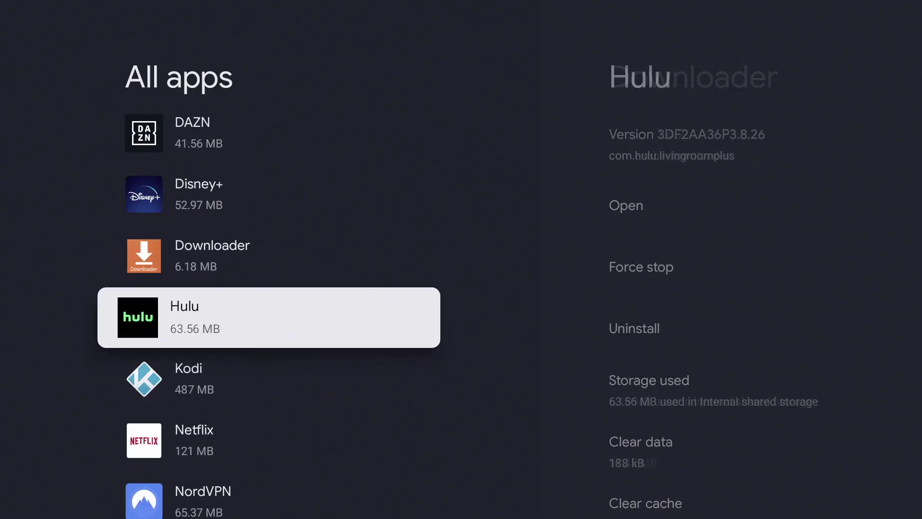
{"action": "key", "text": "Down"}
{"action": "key", "text": "Down"}
{"action": "key", "text": "Down"}
{"action": "key", "text": "Down"}
{"action": "key", "text": "Down"}
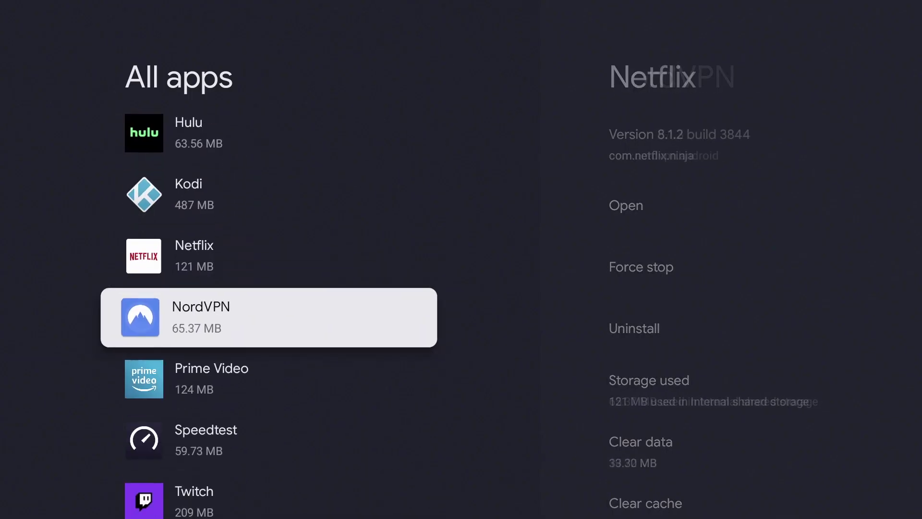
{"action": "key", "text": "Return"}
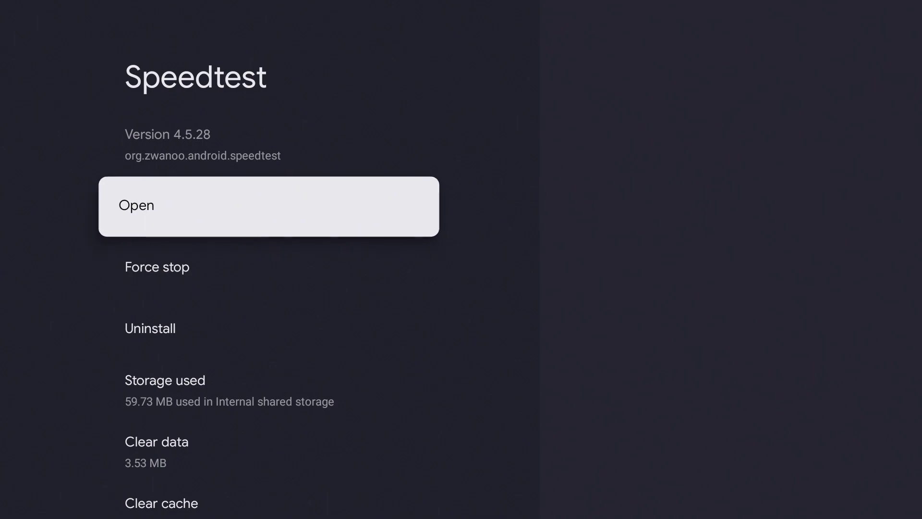
{"action": "key", "text": "Return"}
{"action": "key", "text": "Return"}
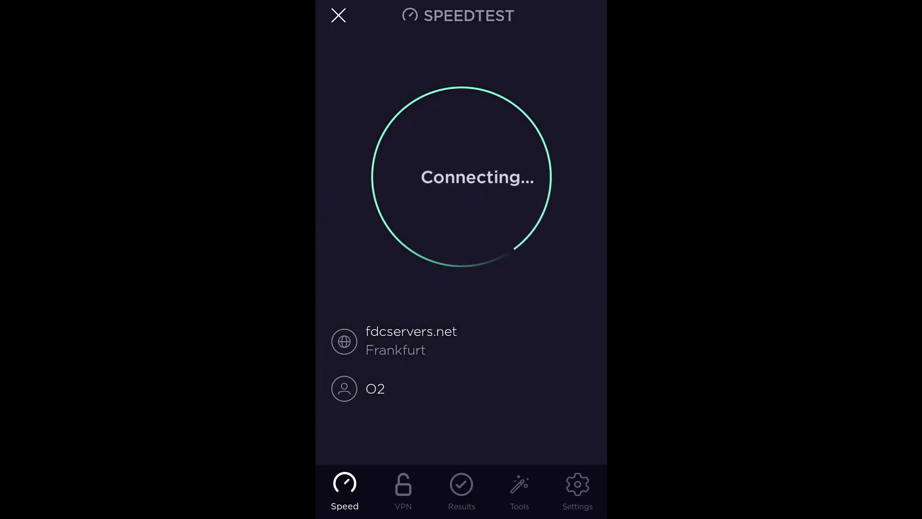